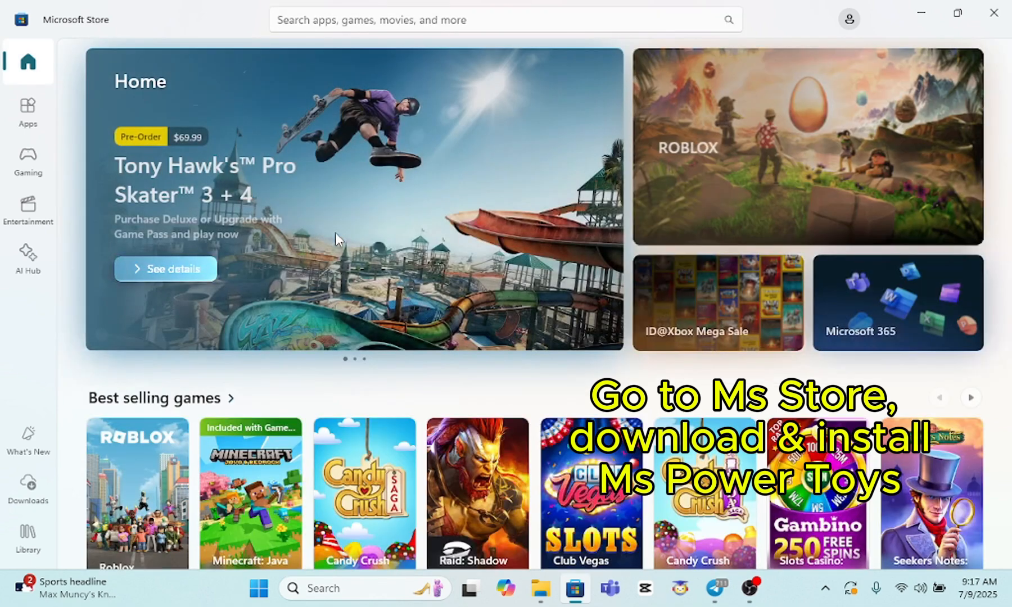
- Search the Microsoft Store for "microsoft toy" and open the Microsoft PowerToys app page
left_click(597, 17)
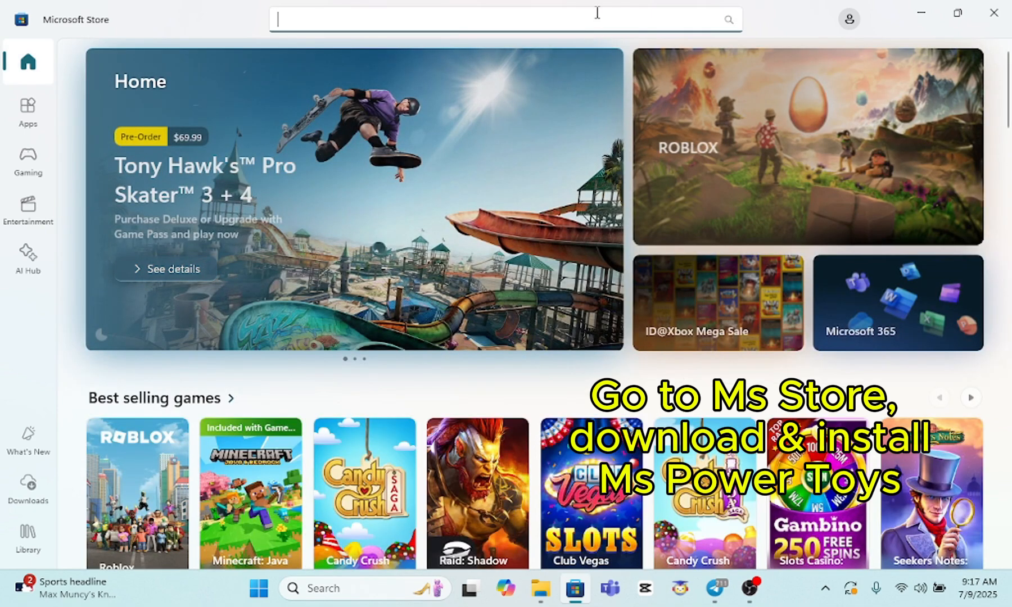
type("microsoft toy")
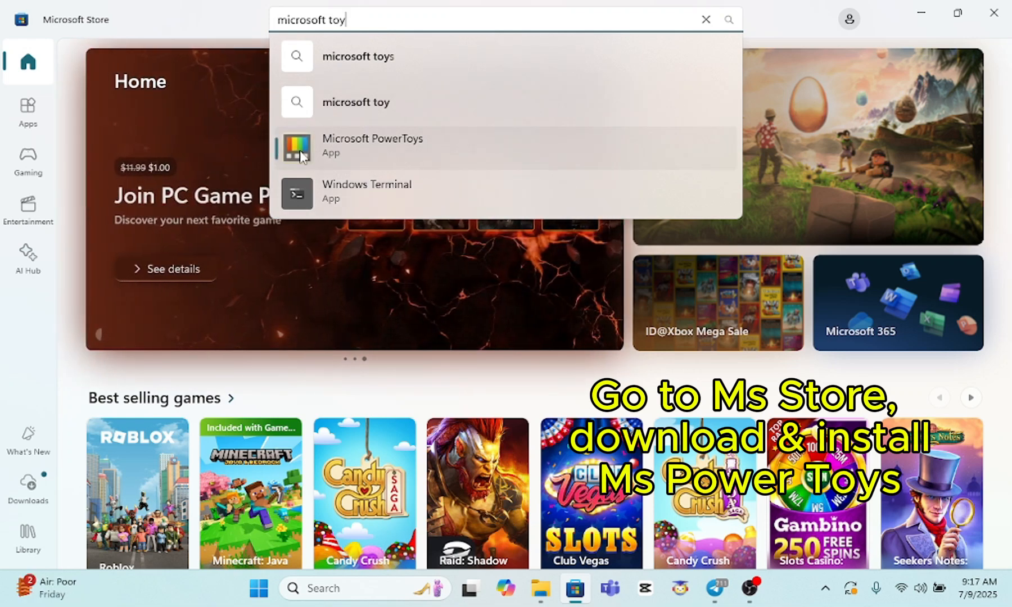
left_click(372, 147)
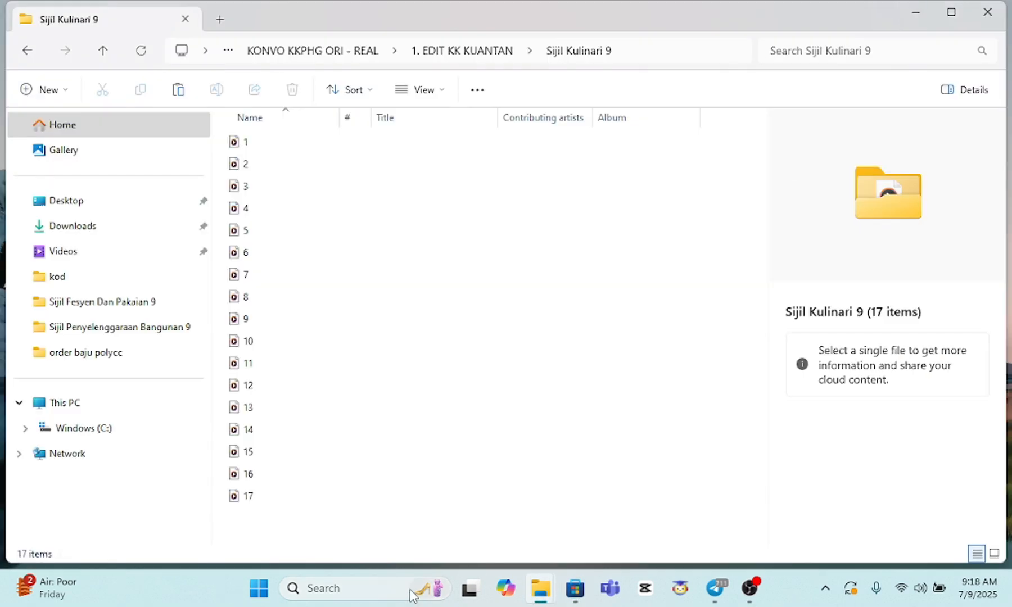
- Open the PowerToys (Preview) settings, check whether PowerRename is enabled on the Dashboard, and close the settings window
left_click(347, 591)
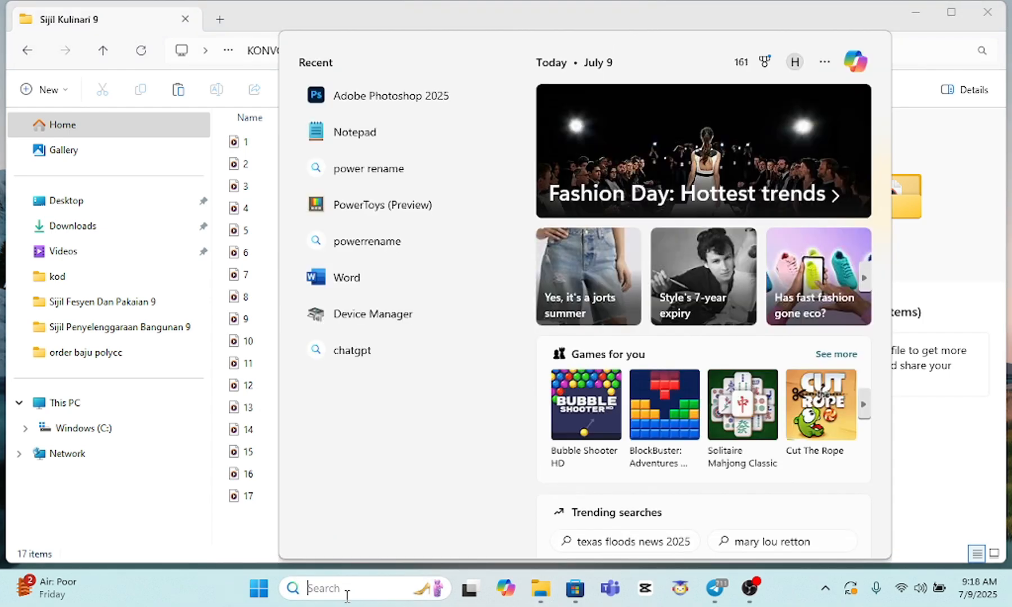
left_click(381, 206)
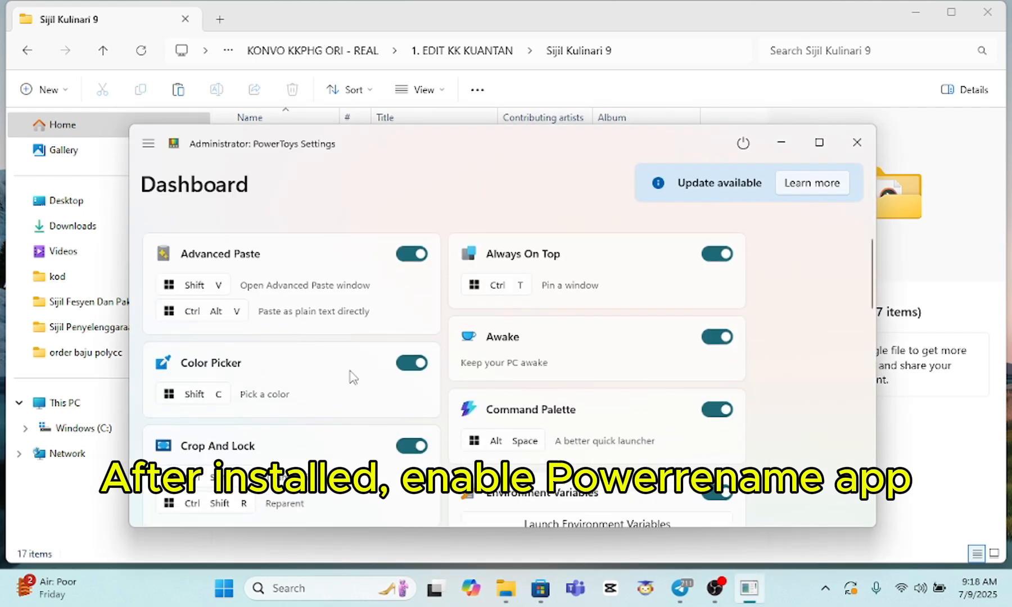
scroll(351, 376, "down", 3)
scroll(350, 375, "down", 6)
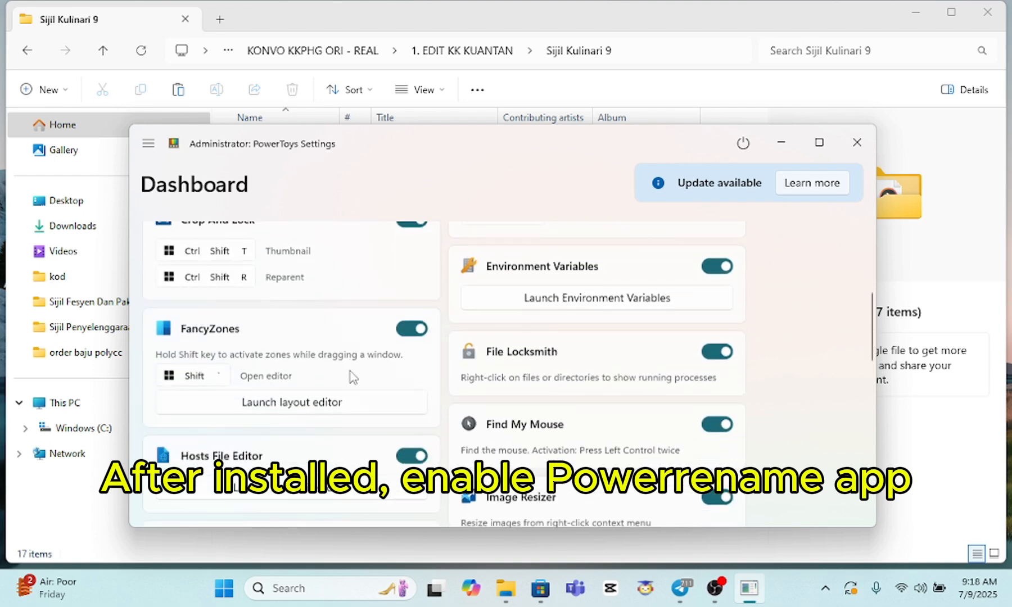
scroll(351, 375, "down", 3)
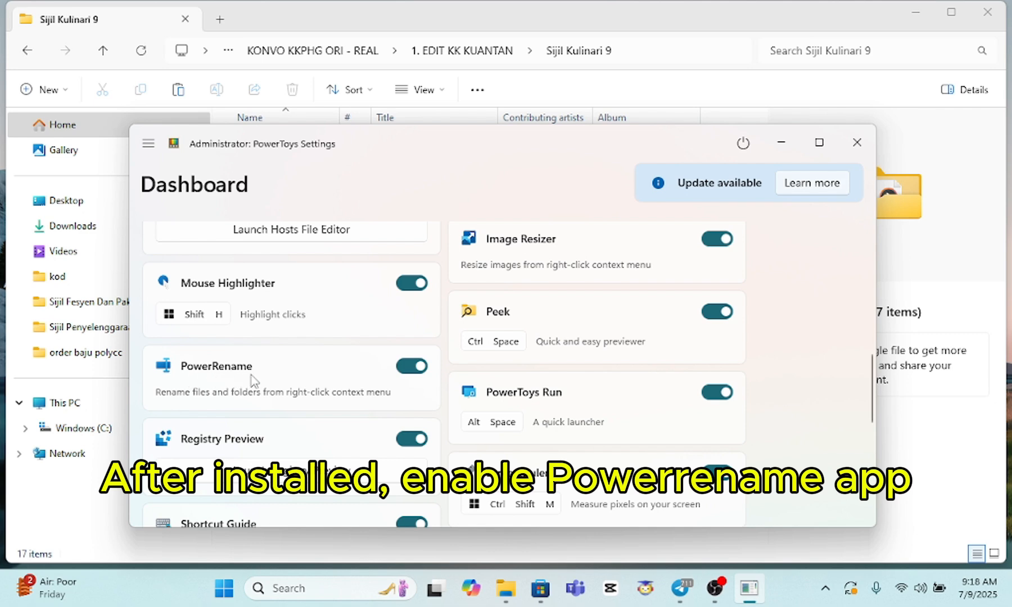
left_click(855, 144)
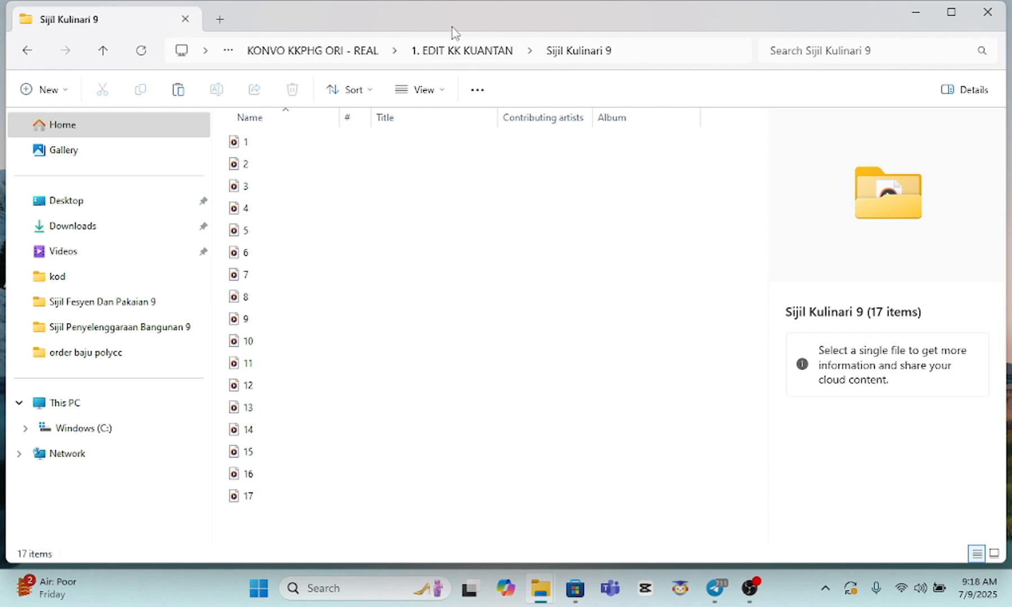
- Select all files in the Sijil Kulinari 9 folder and open them in PowerRename
left_click(340, 148)
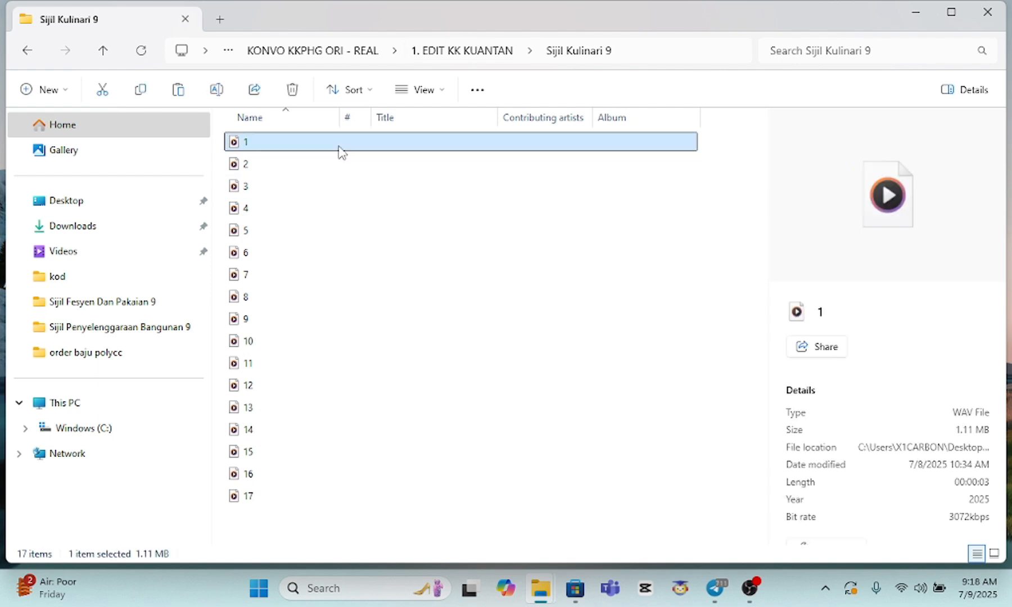
key("ctrl+a")
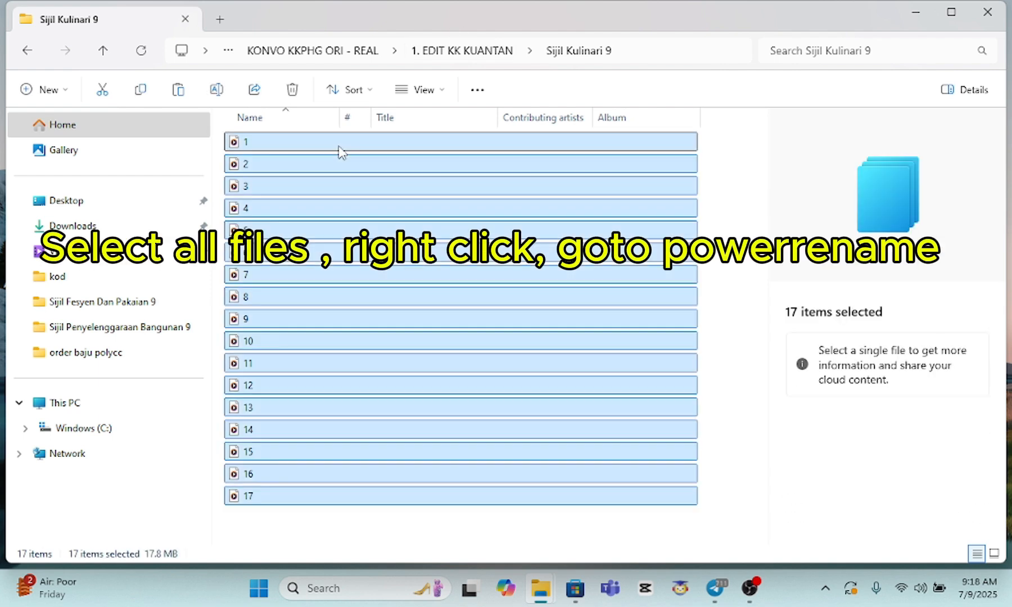
right_click(238, 148)
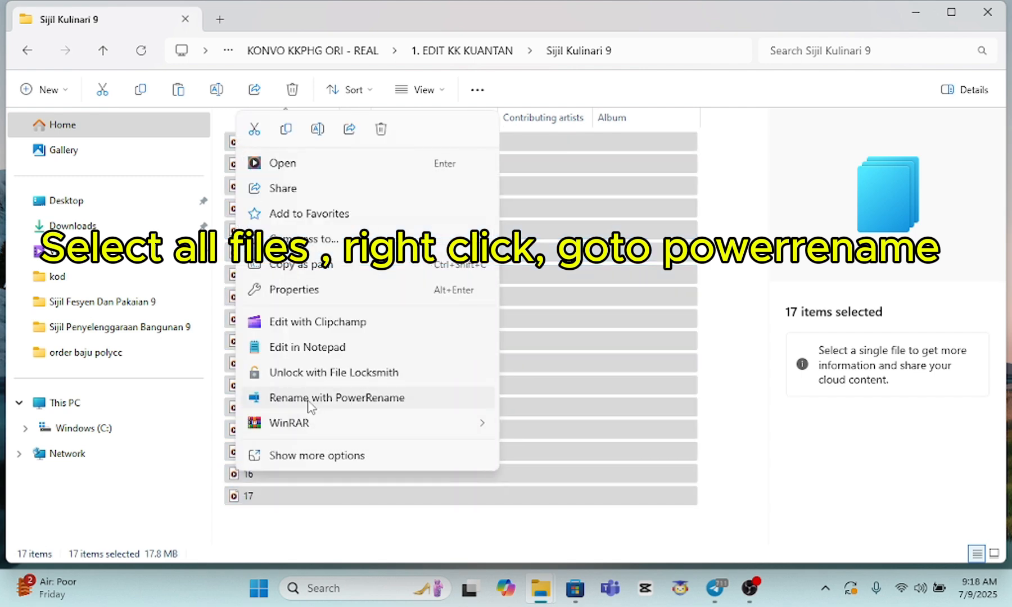
left_click(414, 404)
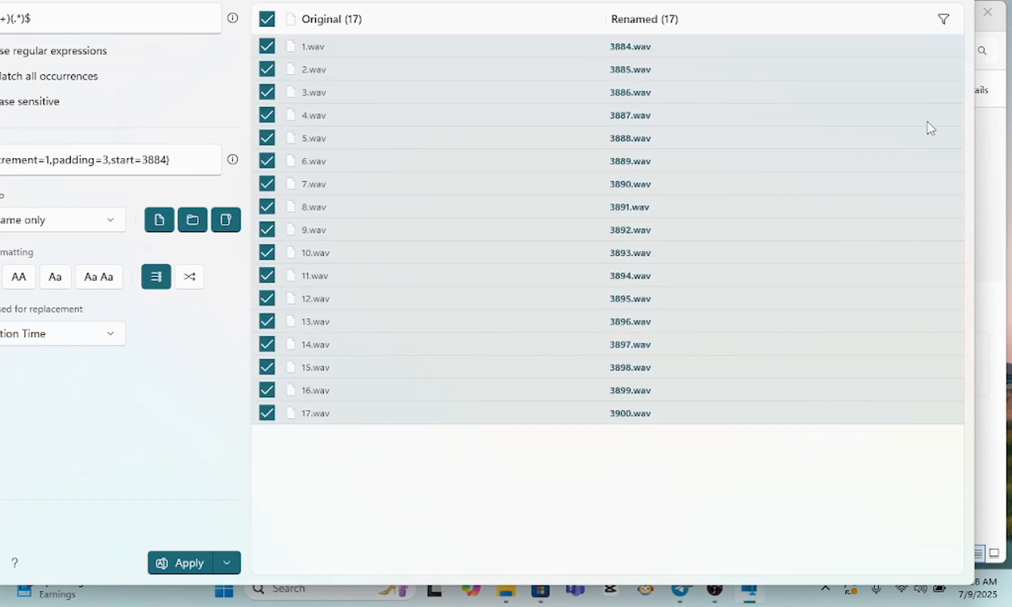
- Narrow the PowerRename window, reposition it so all its options are visible, and minimize the File Explorer window behind it
left_click_drag(975, 156, 705, 194)
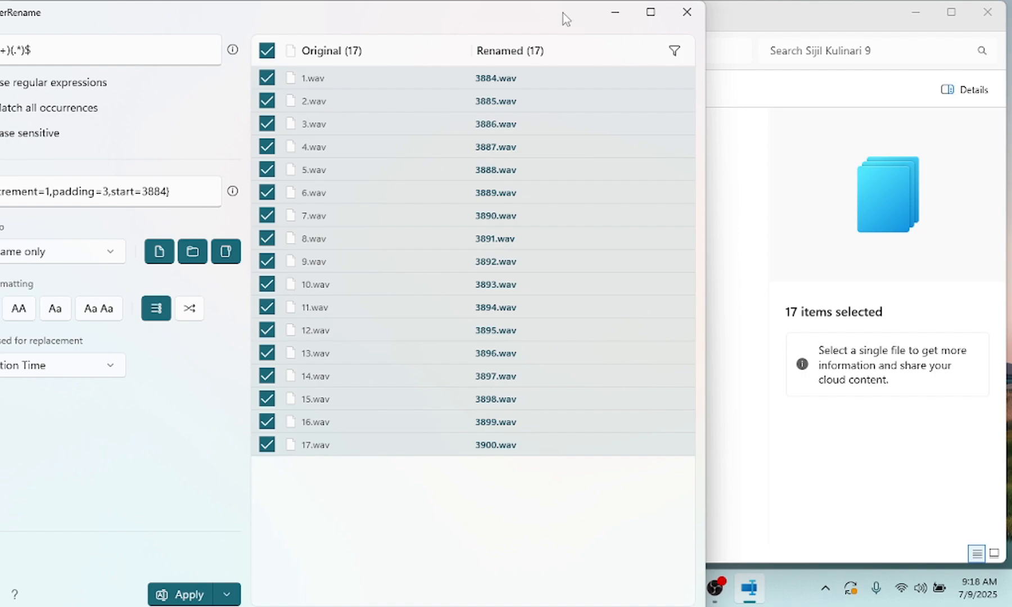
left_click_drag(562, 12, 813, 29)
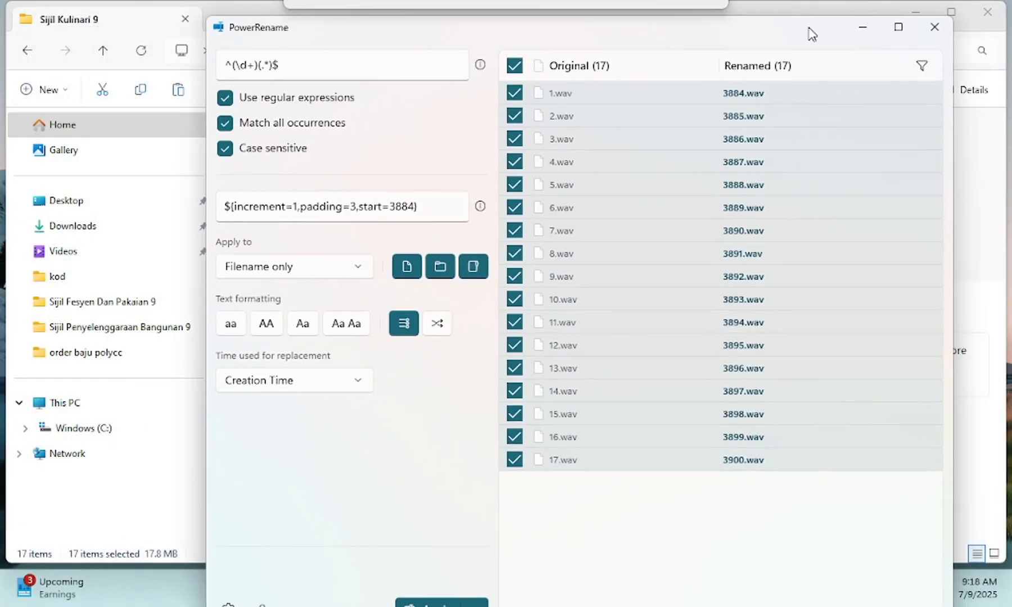
left_click(914, 12)
mouse_move(796, 36)
left_mouse_down()
mouse_move(823, 21)
mouse_move(811, 24)
left_mouse_up()
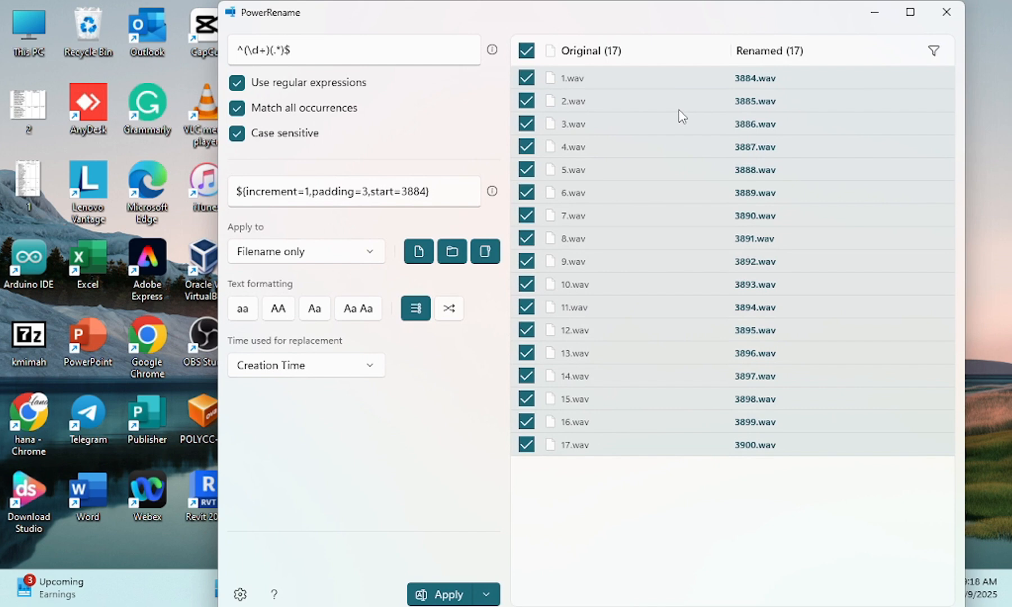
- Examine the search expression ^(\d+)(.*)$ and the replacement formula in PowerRename
left_click(313, 50)
key("ctrl+a")
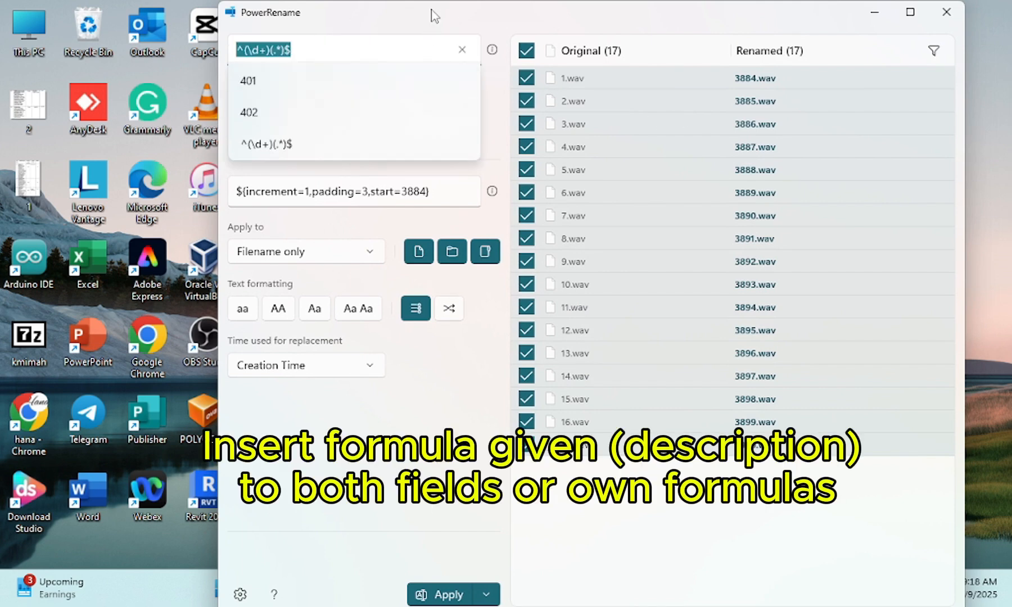
left_click(504, 131)
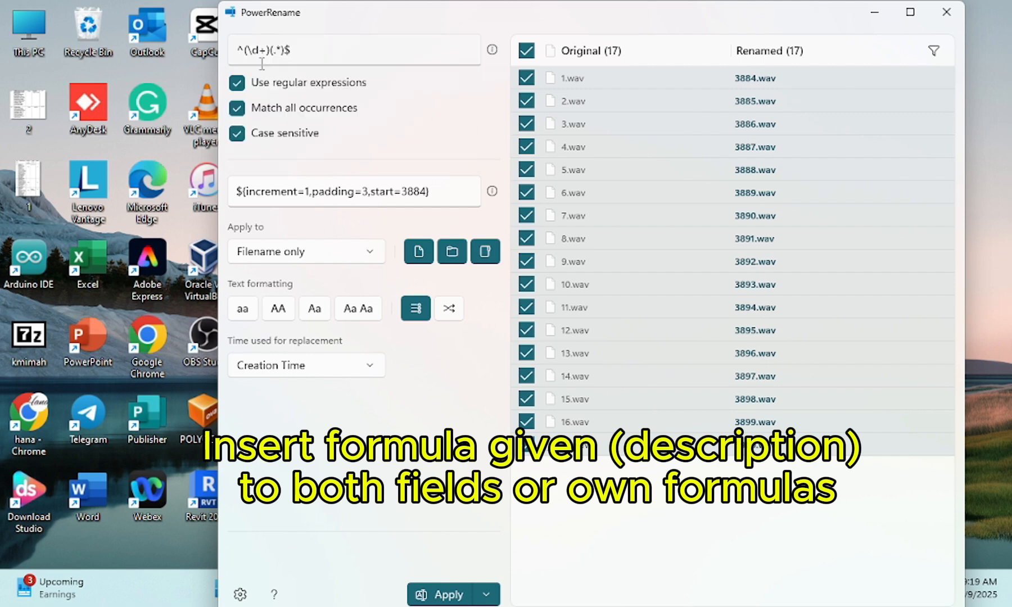
left_click(293, 49)
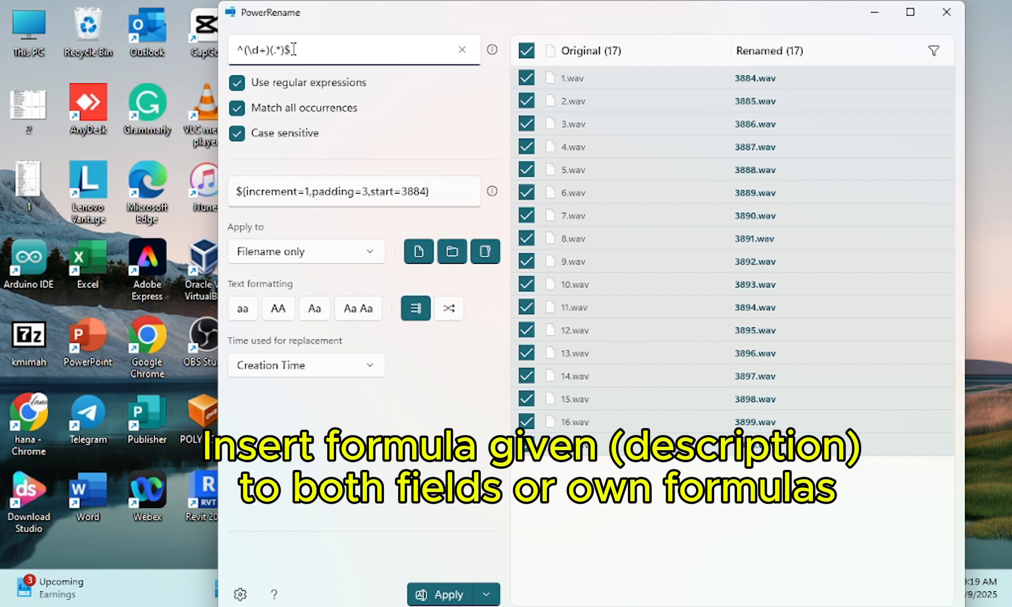
left_click(437, 193)
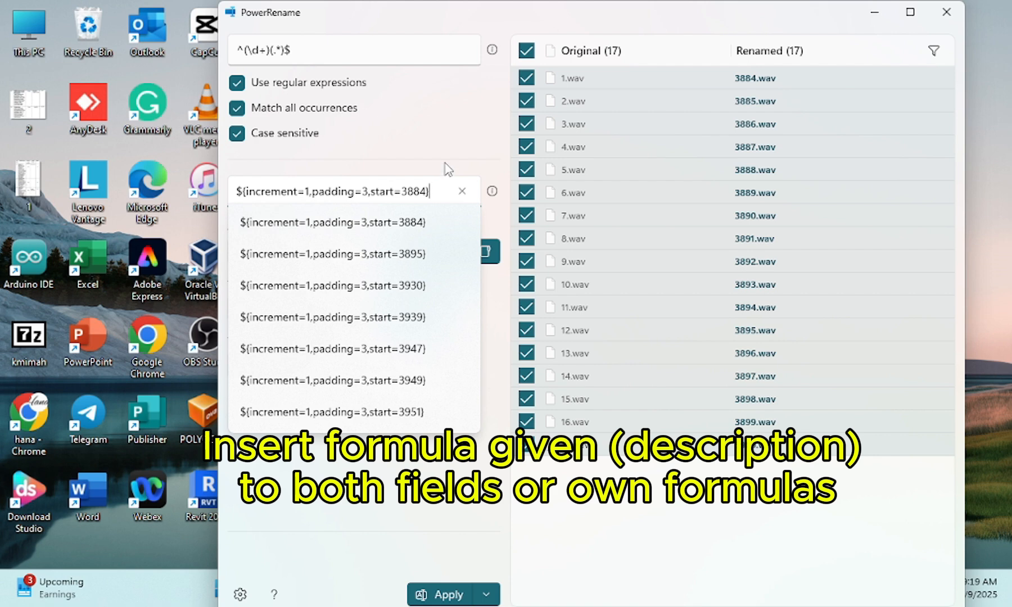
left_click(447, 168)
- Set the start value in the replacement formula to 001, making it ${increment=1,padding=3,start=001}
left_click(309, 193)
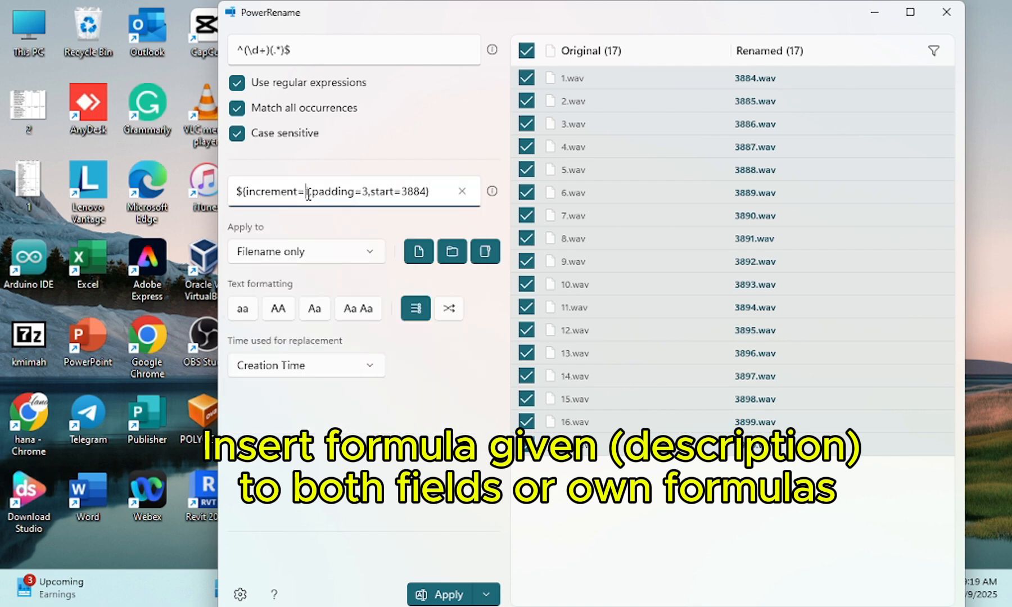
left_click_drag(306, 192, 313, 191)
left_click(364, 191)
double_click(368, 191)
left_click_drag(425, 192, 404, 193)
type("001")
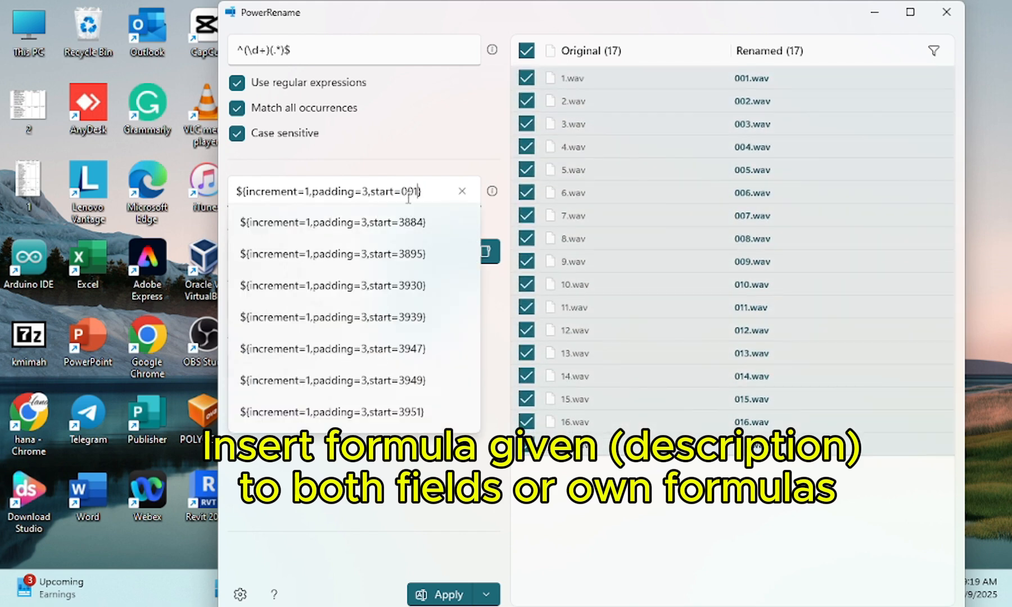
left_click(483, 143)
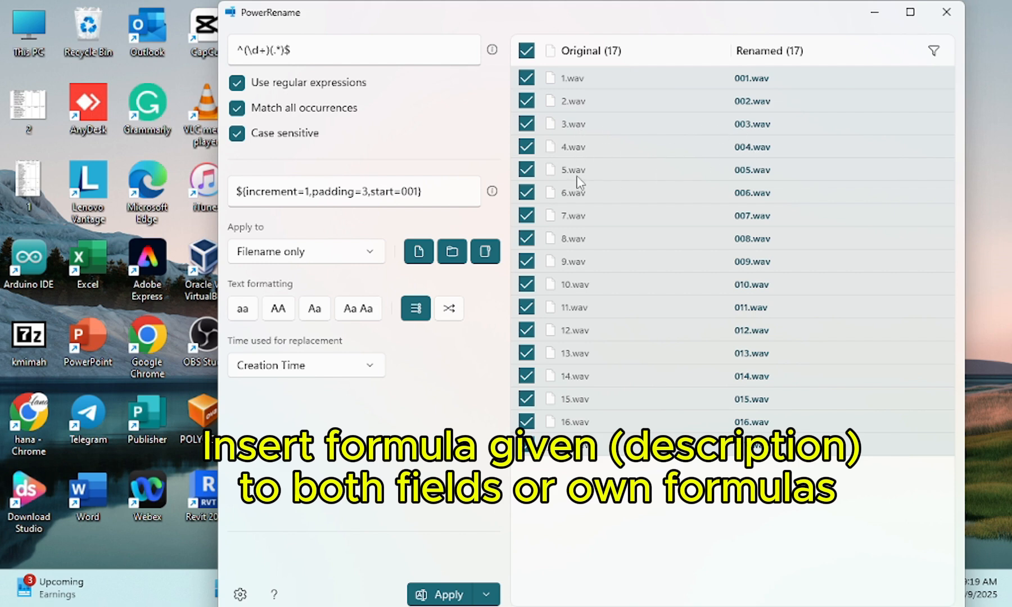
- Set the start value in the replacement formula to 100, making it ${increment=1,padding=3,start=100}
left_click(418, 194)
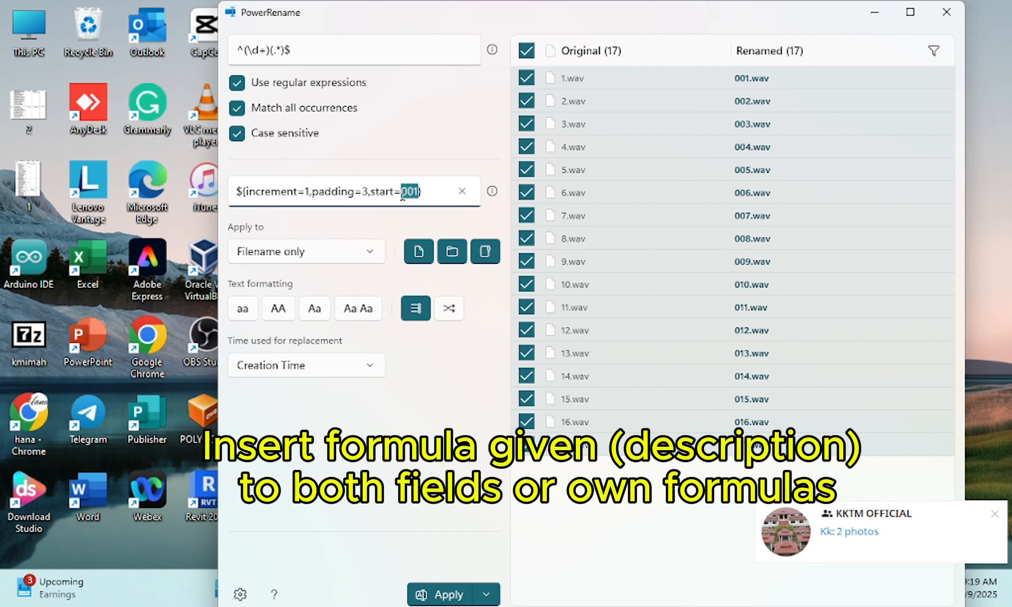
type("0")
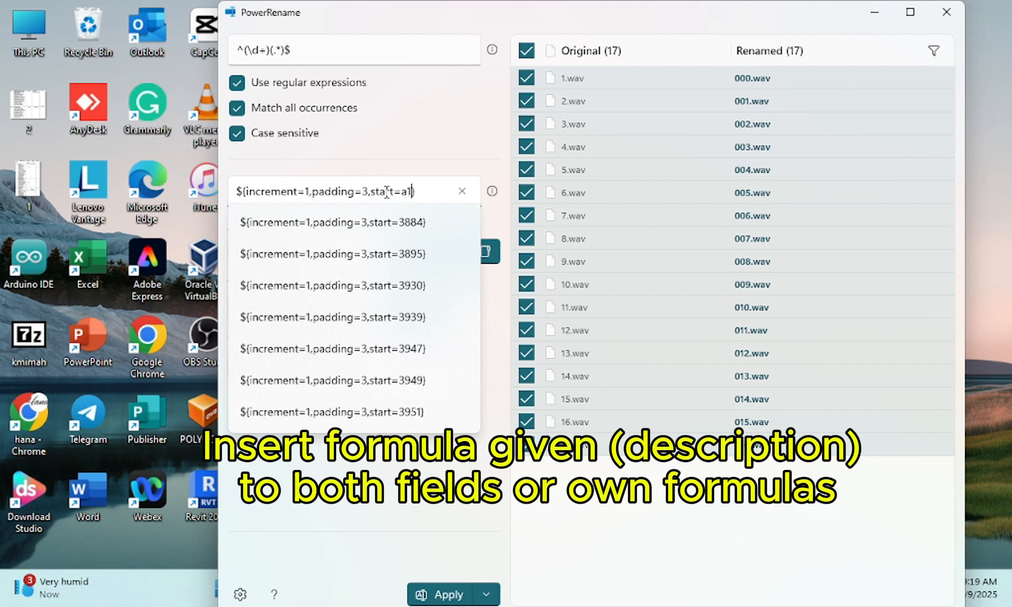
key("BackSpace")
type("100")
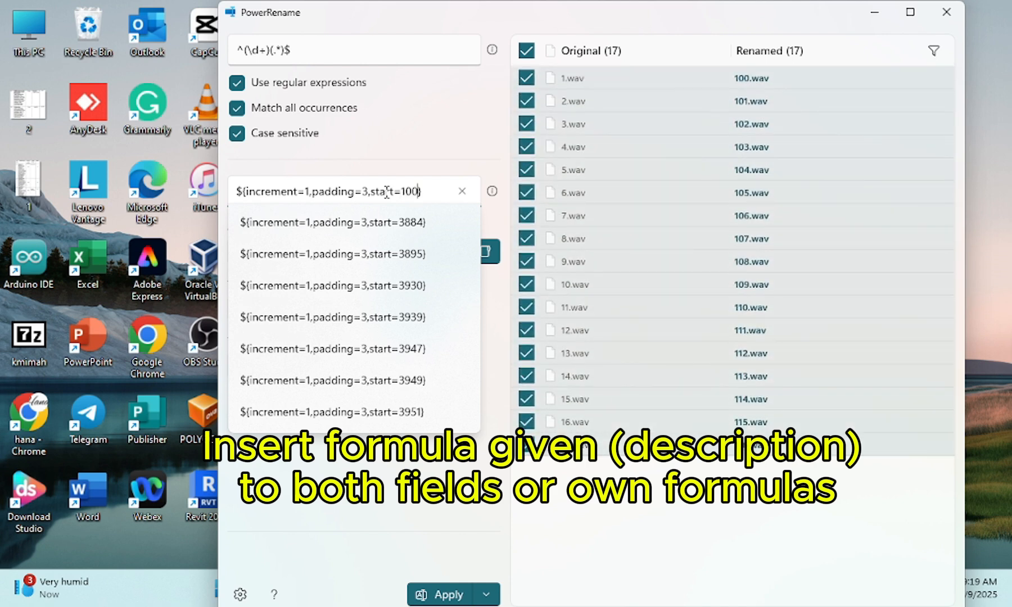
left_click(442, 146)
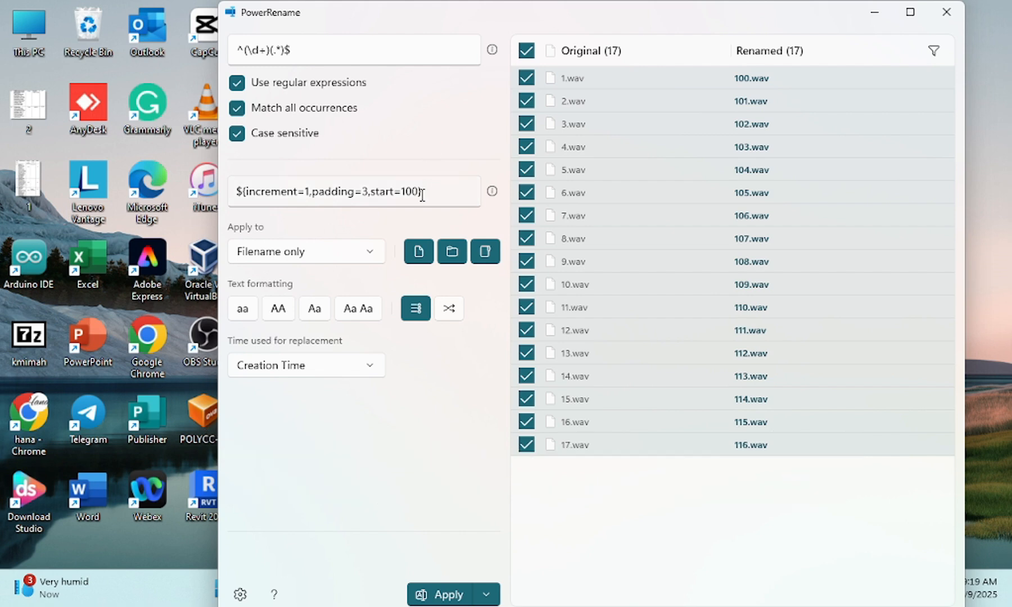
- Review the Apply to options, keep Filename only, and apply the rename to all listed WAV files
left_click(371, 254)
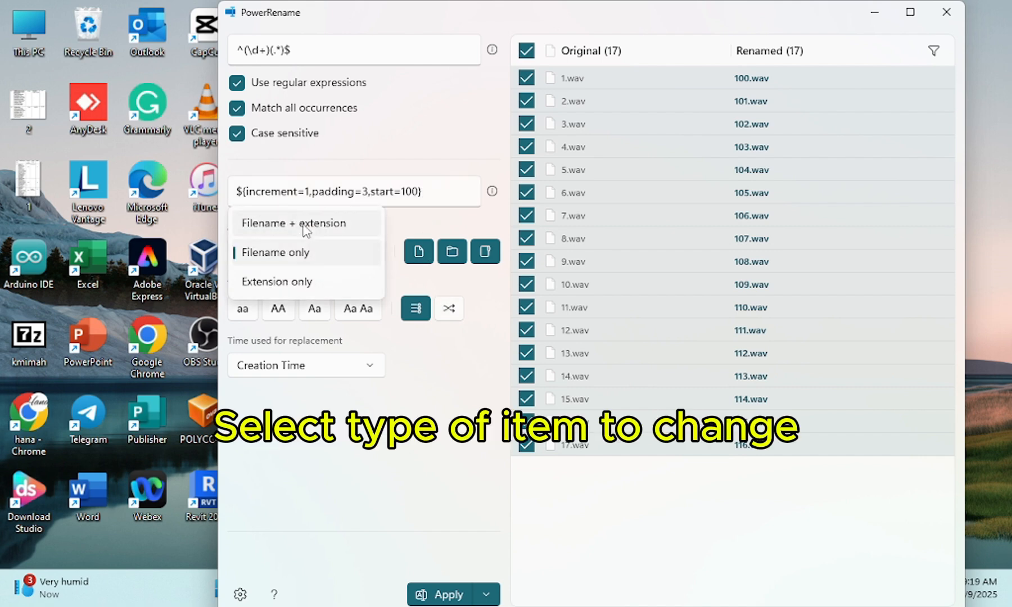
left_click(309, 256)
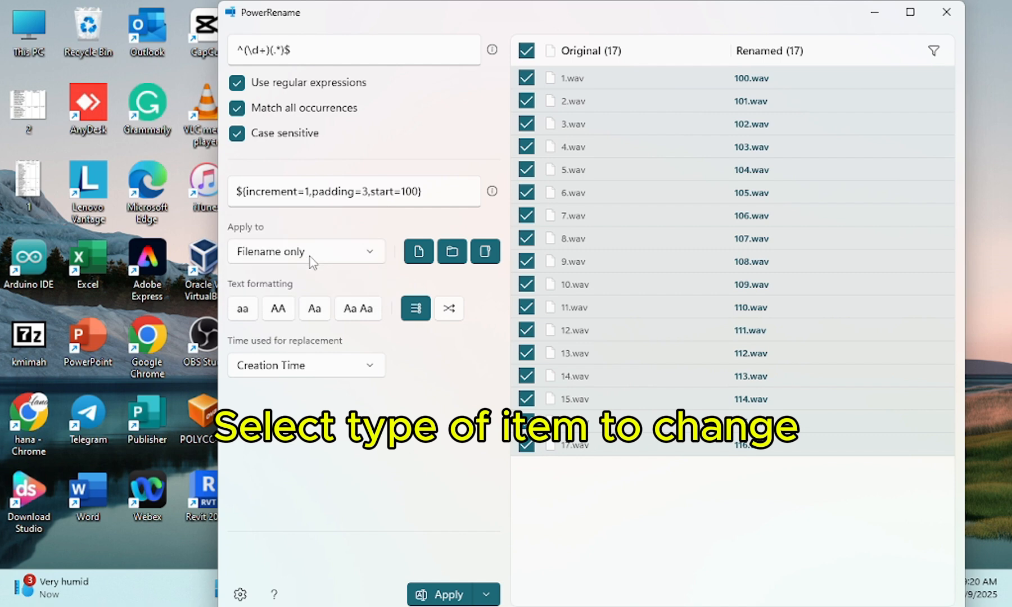
left_click(374, 256)
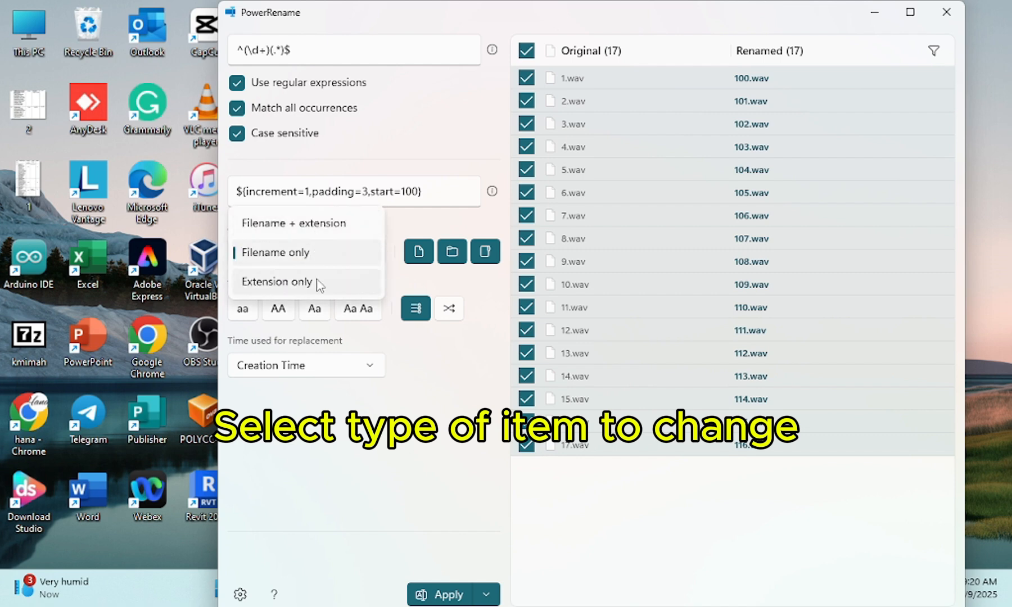
left_click(354, 254)
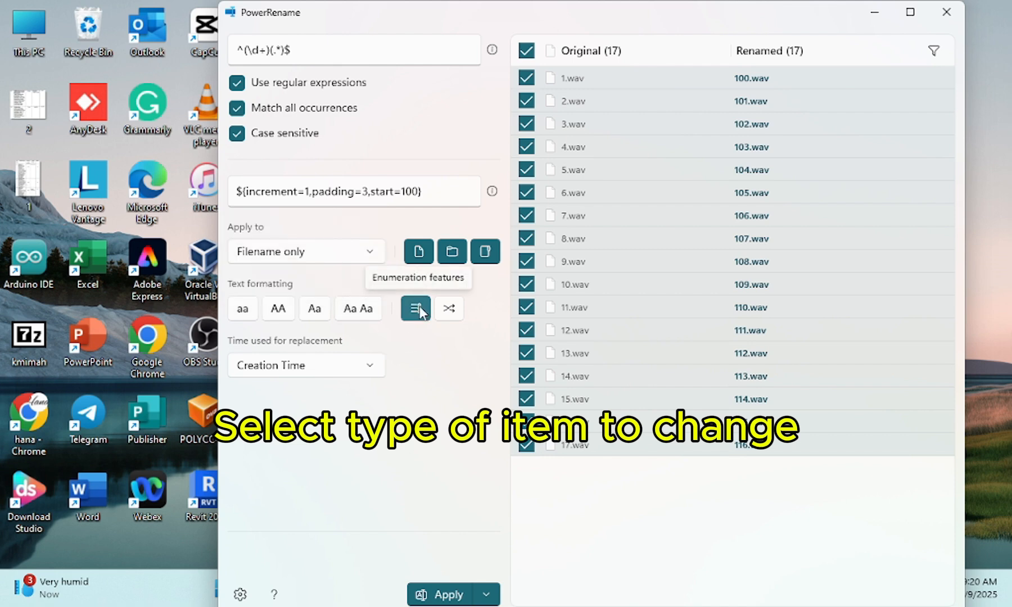
left_click(448, 595)
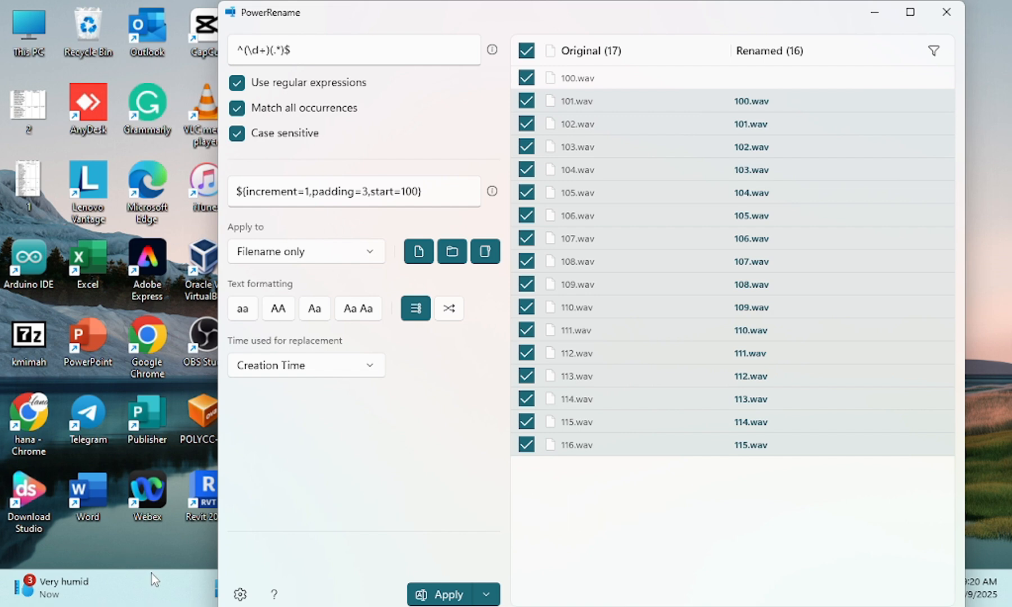
- Minimize PowerRename, switch to the Sijil Kulinari 9 folder in File Explorer to check the file names, and clear the selection
left_click(167, 549)
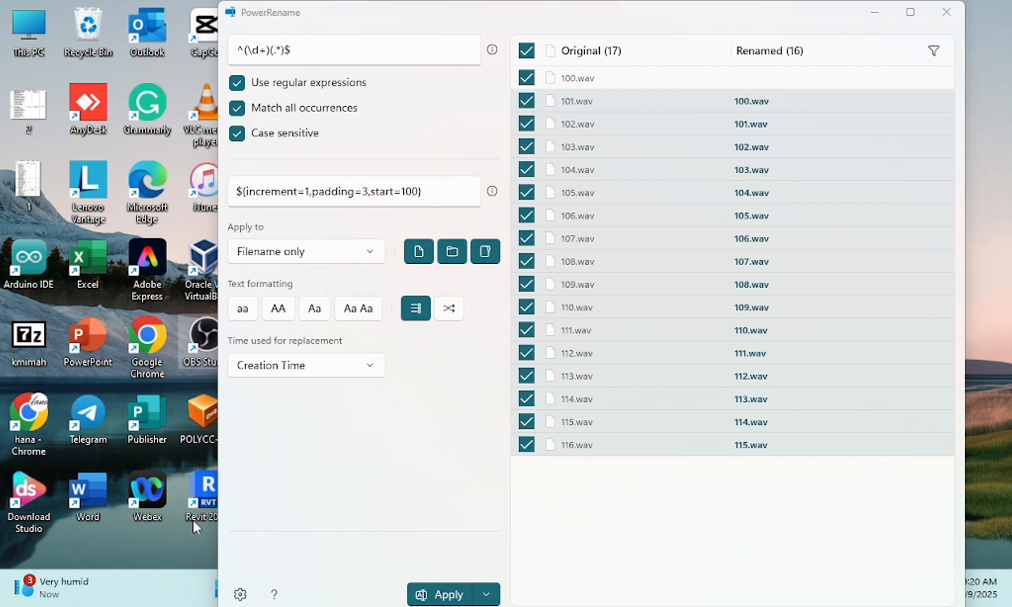
left_click(874, 12)
mouse_move(506, 589)
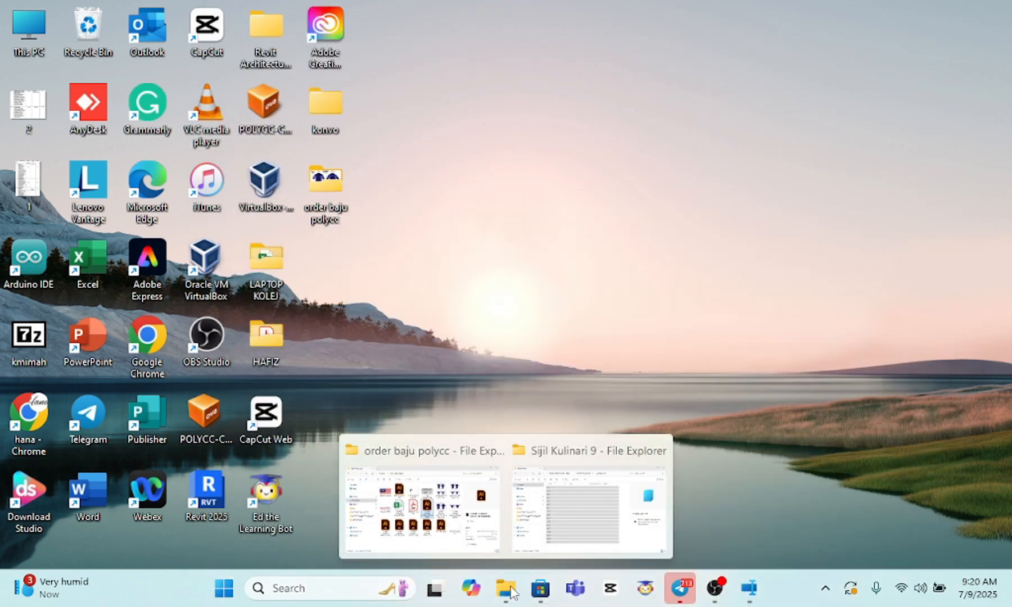
left_click(585, 506)
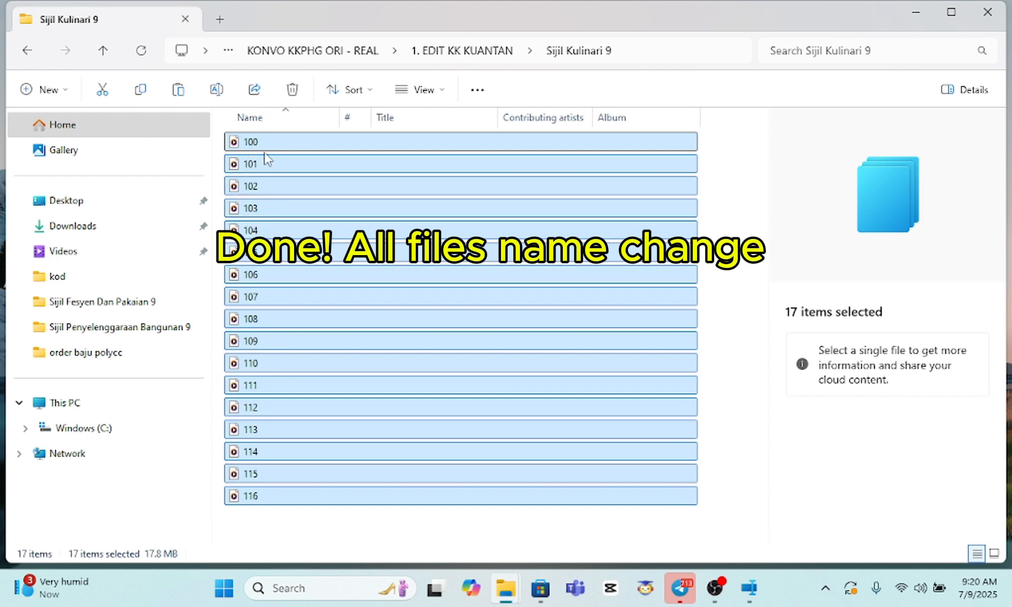
left_click(419, 534)
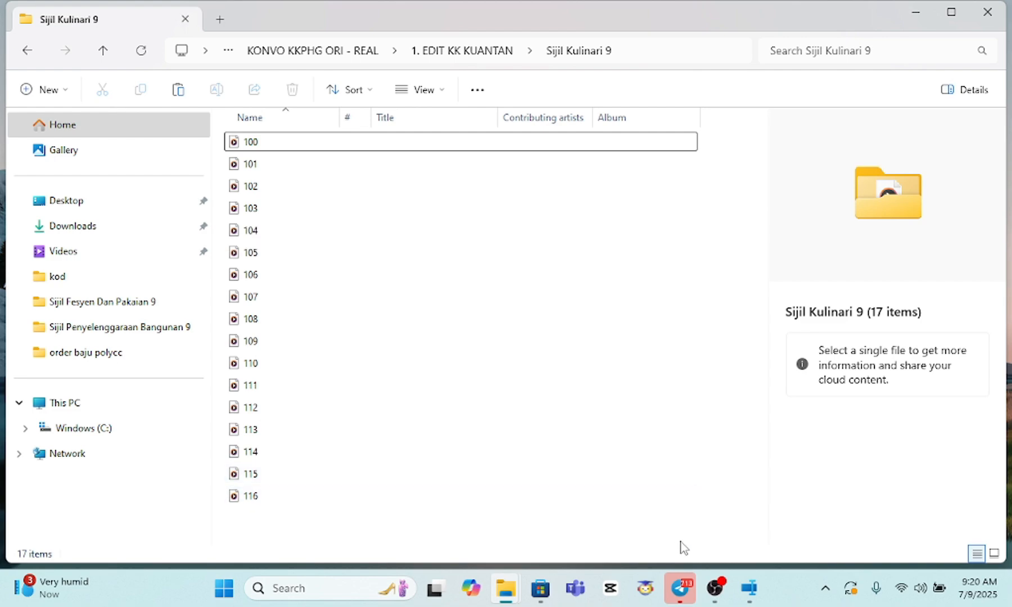